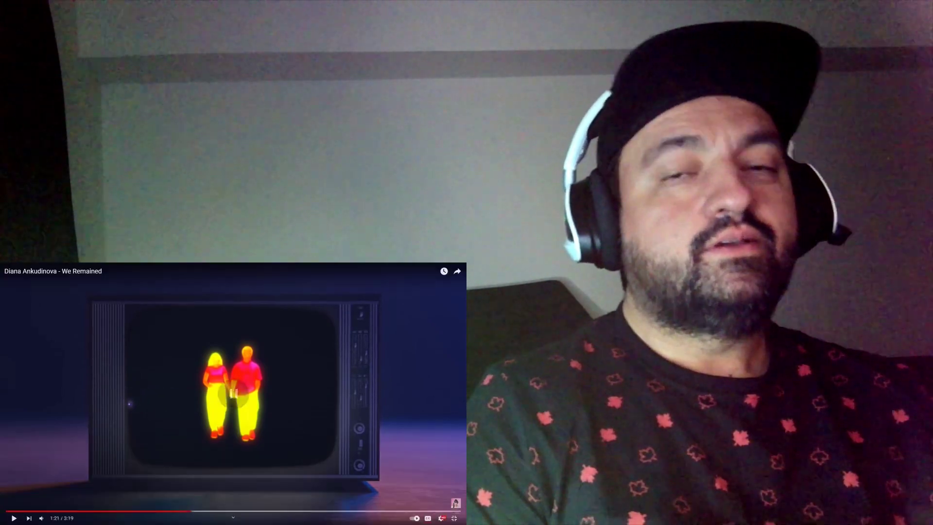
# Step: Pause 'We Remained' around 1:21, rewind to about 1:17, and resume it to the end
pyautogui.press('space')
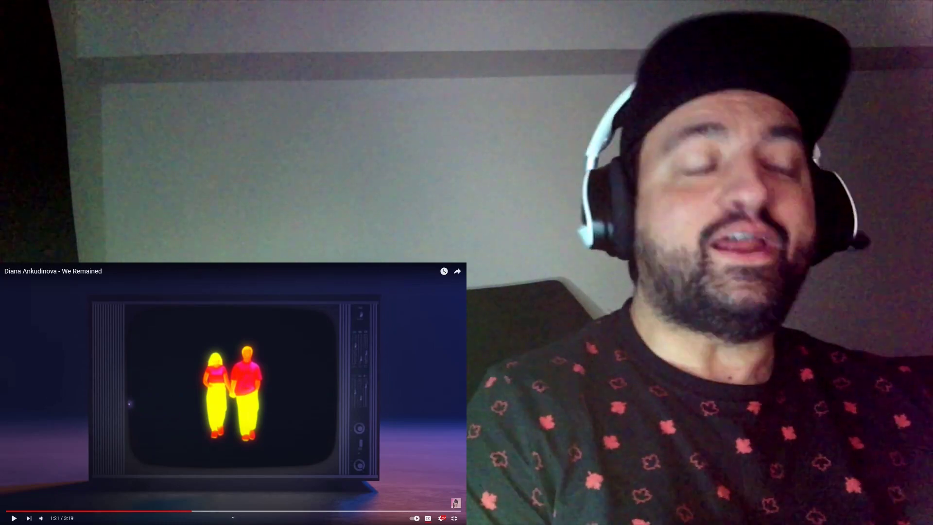
pyautogui.press('Left')
pyautogui.press('space')
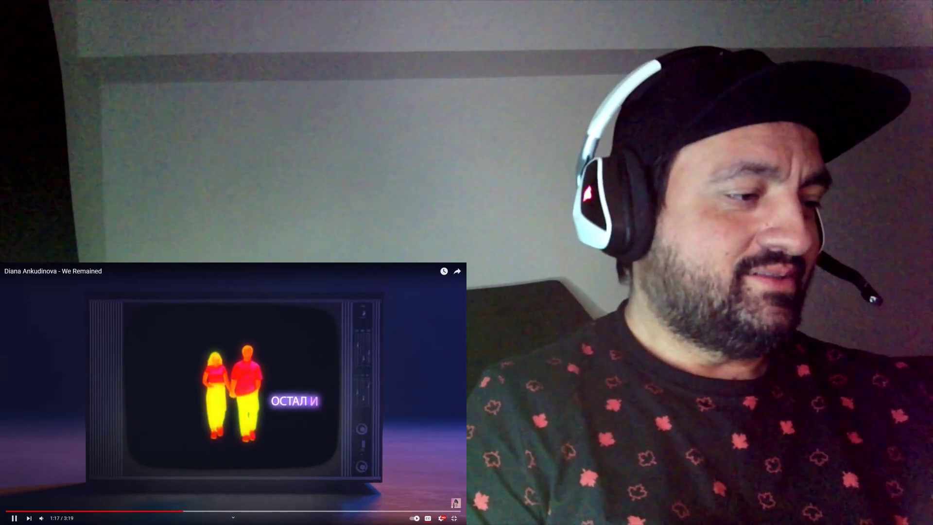